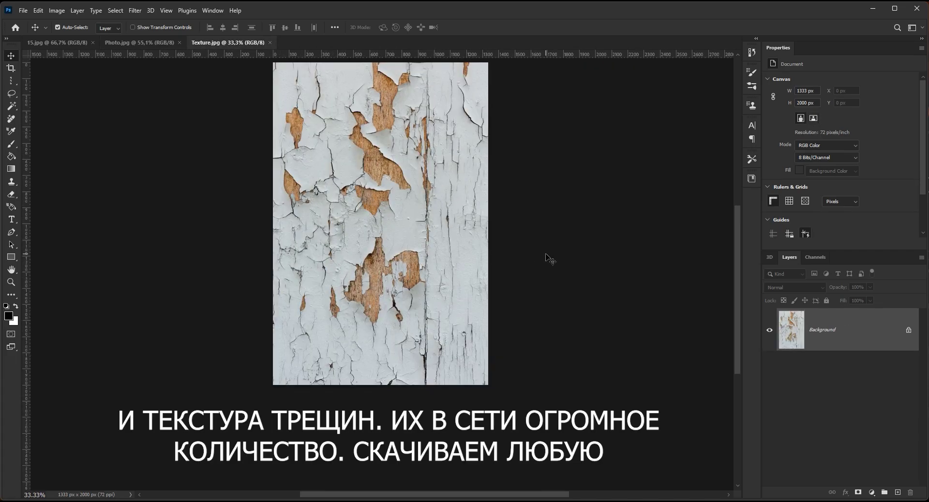
Place Texture.jpg as an embedded image in the Photo.jpg document.
click(142, 43)
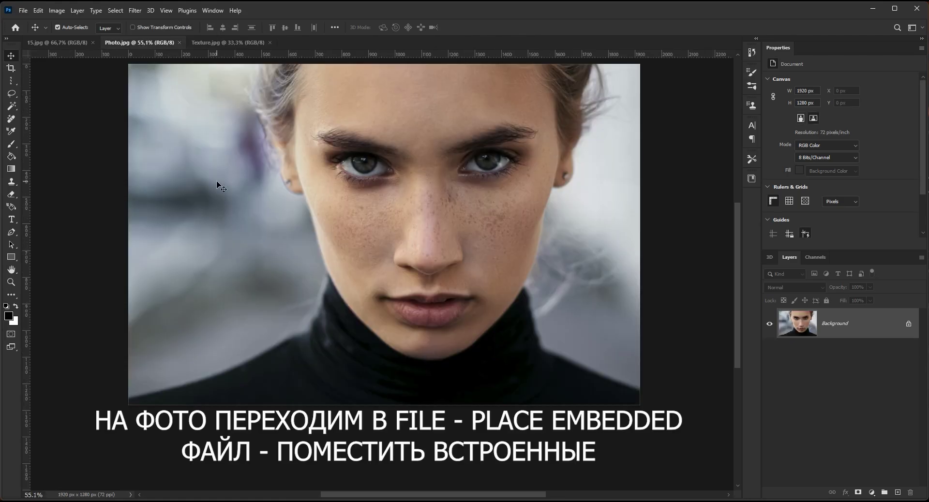
click(22, 10)
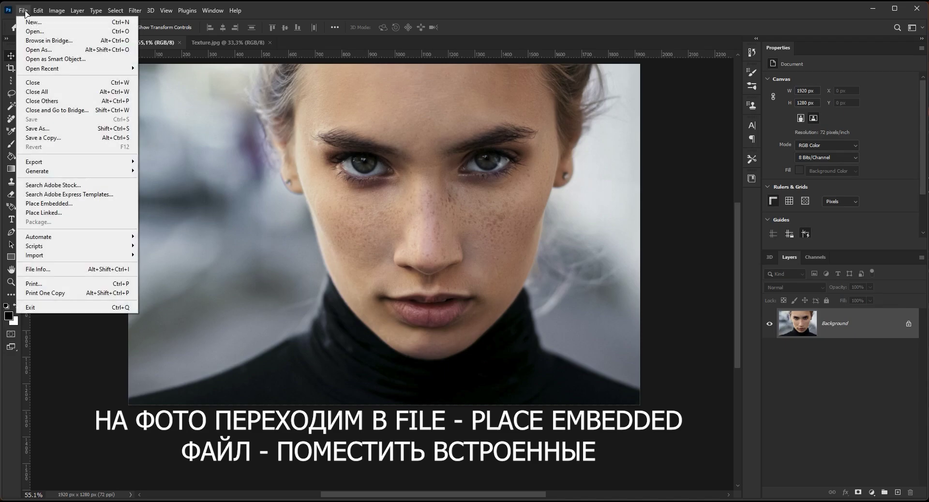
click(107, 203)
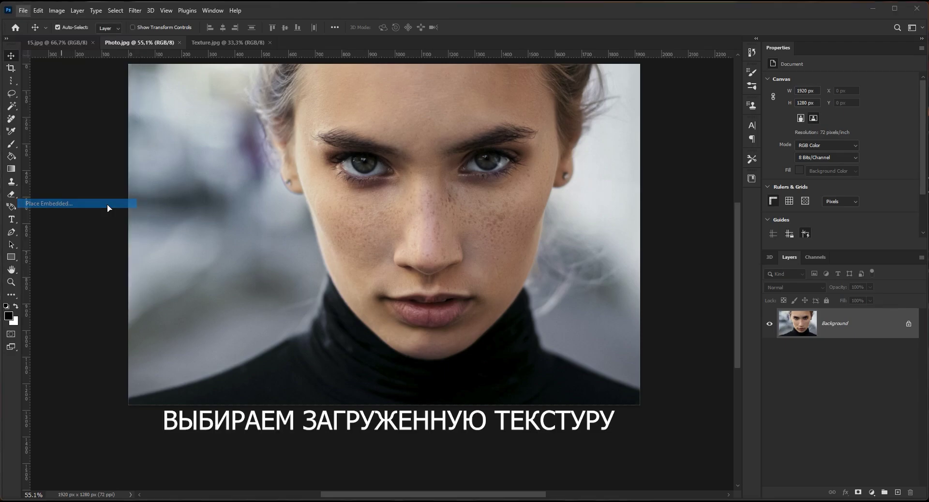
drag(232, 14, 409, 122)
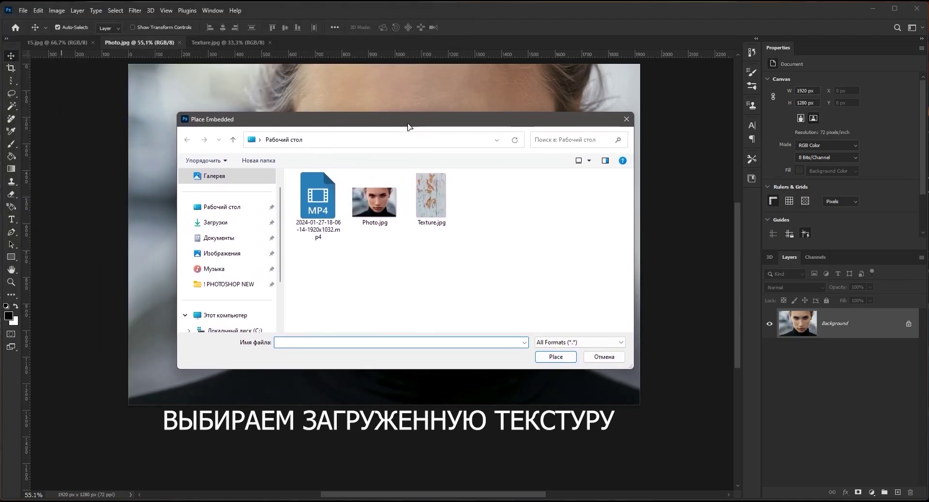
click(432, 201)
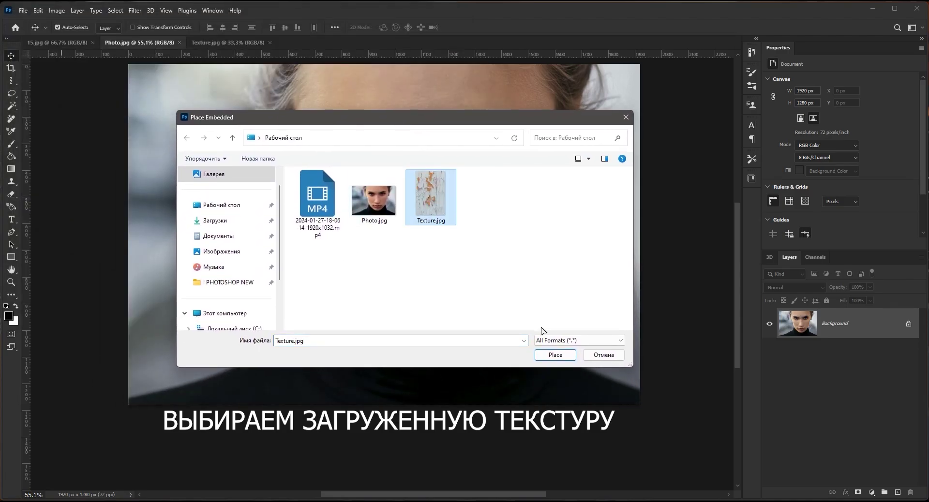
click(547, 358)
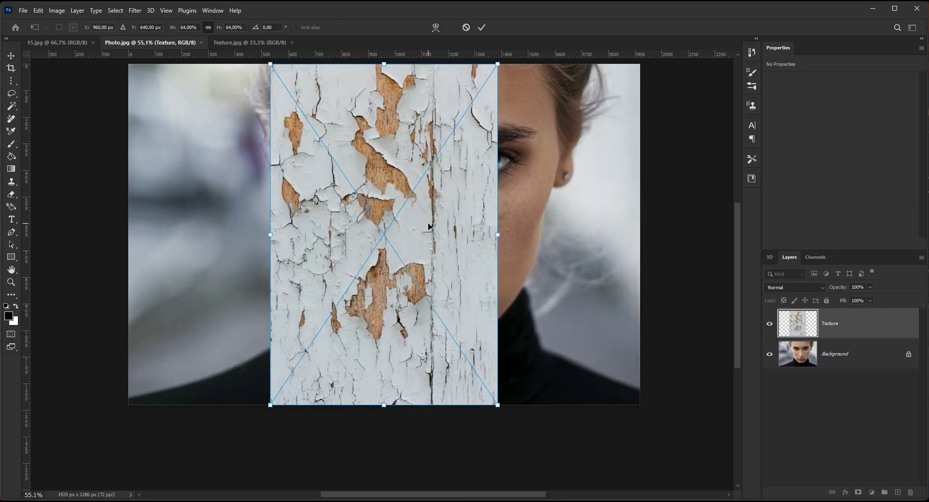
Stretch the texture non-proportionally over the whole face to about 77.7% width and 56% height, and set its blend mode to Multiply.
drag(428, 225, 476, 227)
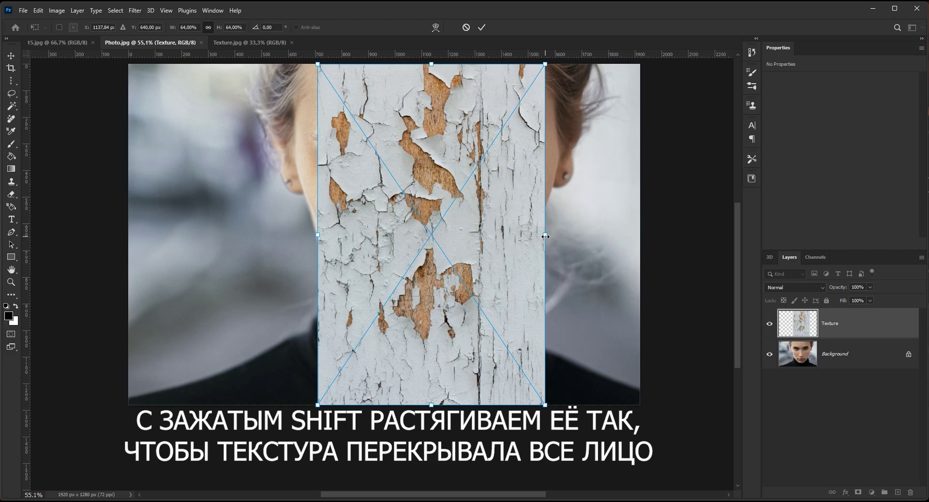
drag(545, 236, 561, 236)
drag(318, 233, 295, 234)
drag(428, 405, 433, 367)
drag(295, 211, 285, 211)
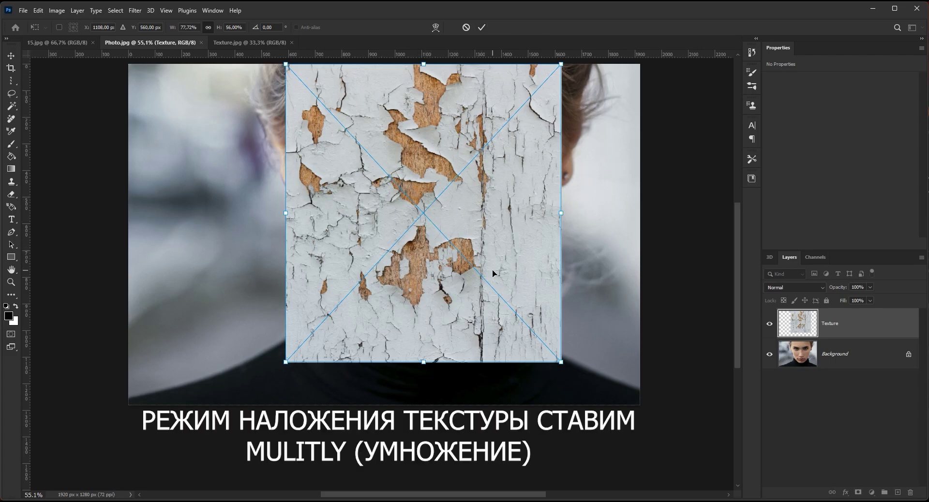
click(822, 288)
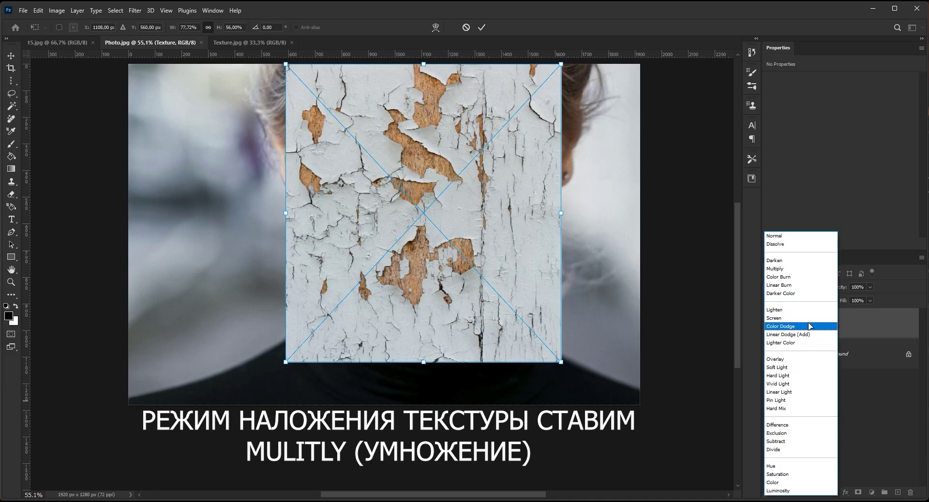
click(818, 269)
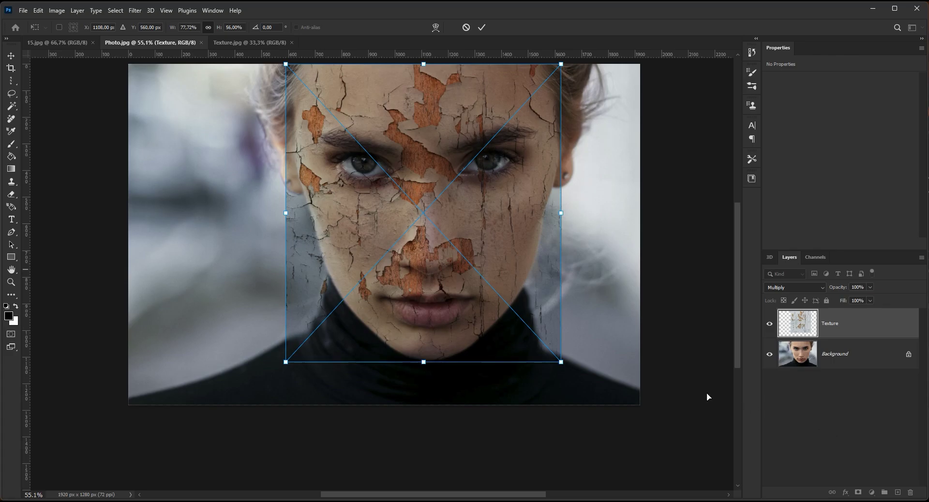
Warp the texture to follow the shape of the face along both cheeks, the chin and the forehead, and apply the transformation.
right_click(480, 200)
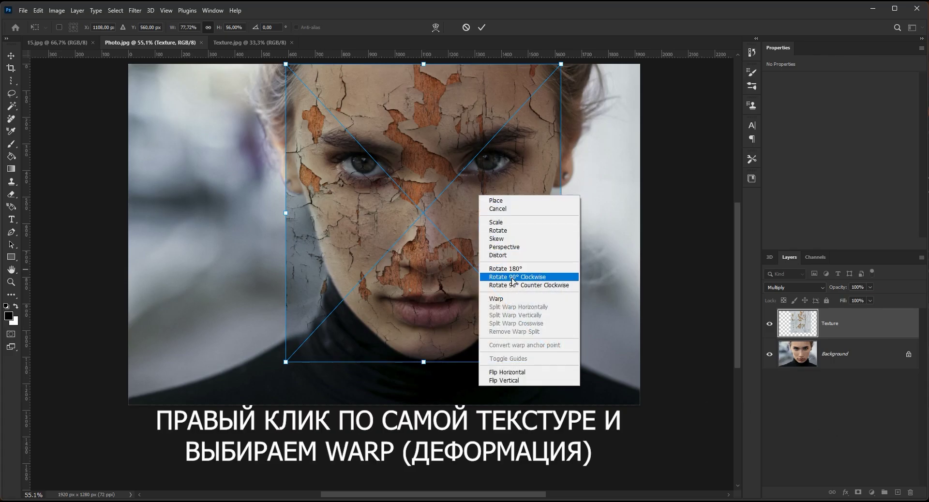
click(518, 299)
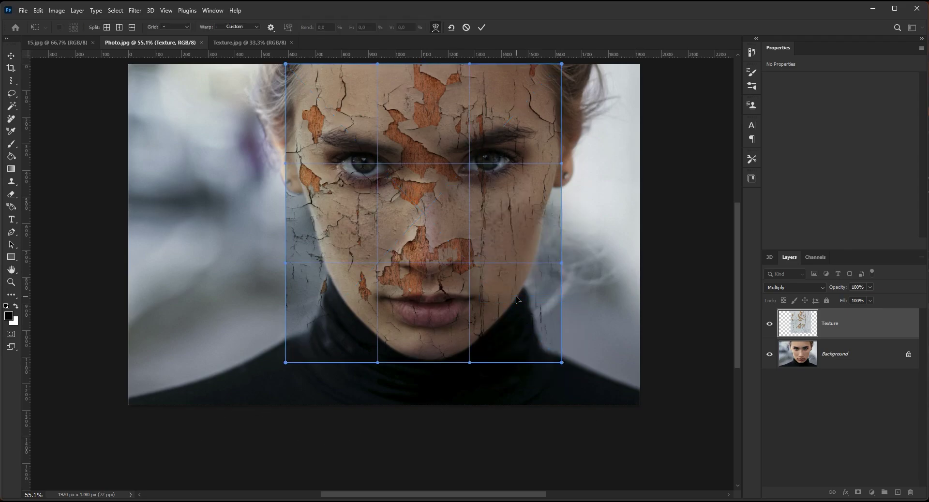
drag(545, 342, 508, 334)
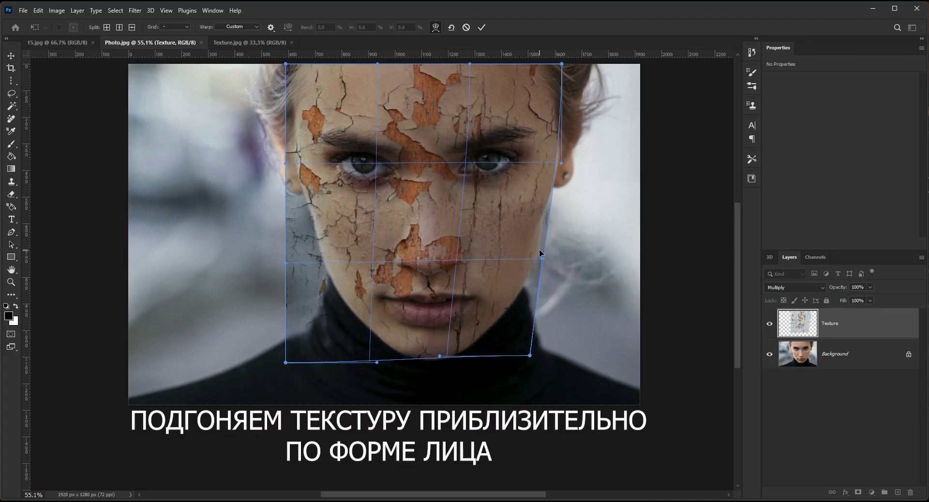
drag(538, 248, 532, 250)
drag(540, 194, 523, 241)
drag(449, 348, 453, 353)
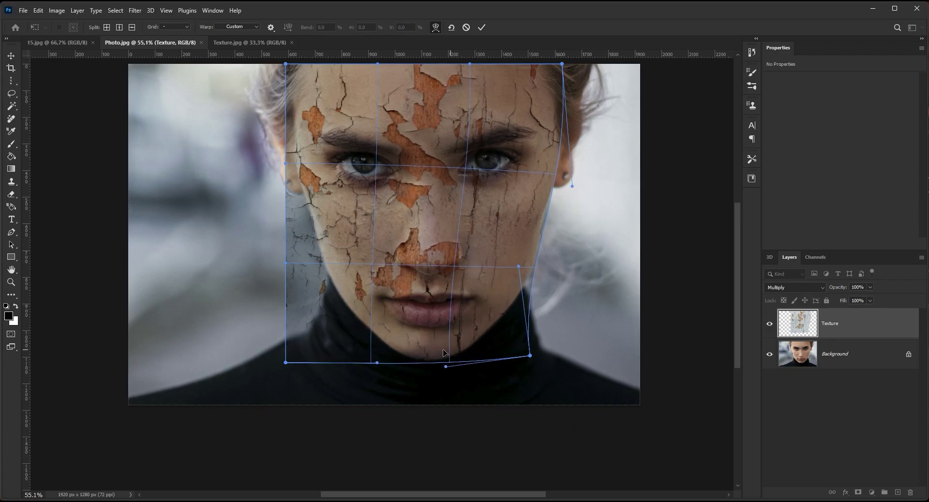
mouse_move(343, 350)
mouse_down()
mouse_move(323, 339)
mouse_move(340, 335)
mouse_up()
drag(396, 330, 400, 339)
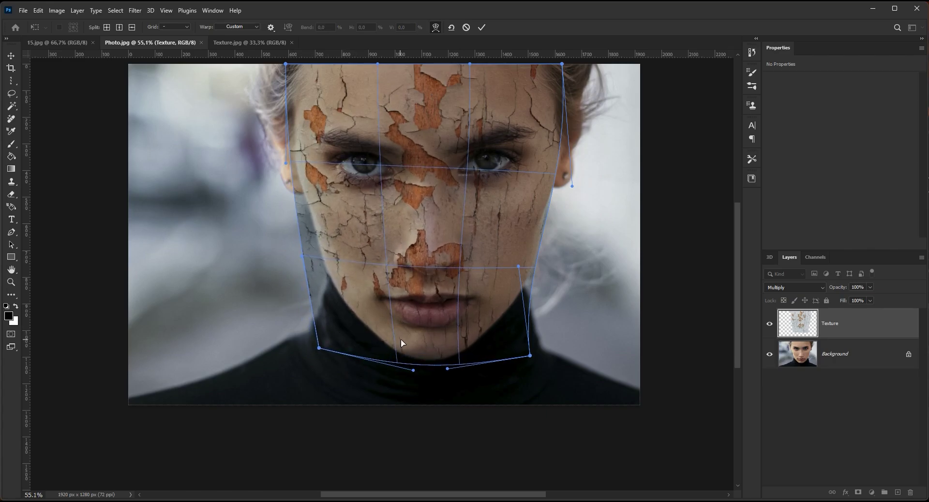
drag(321, 230, 327, 223)
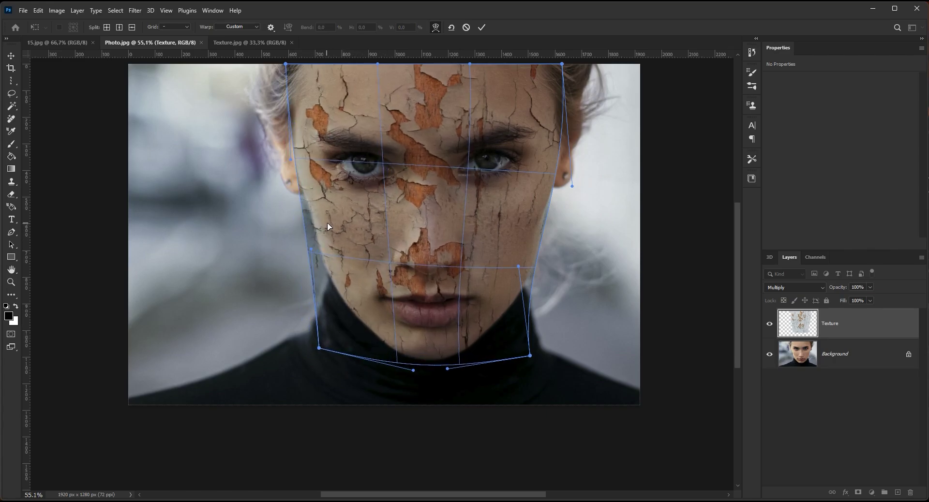
drag(561, 77, 551, 77)
mouse_move(535, 127)
mouse_down()
mouse_move(541, 148)
mouse_move(541, 133)
mouse_up()
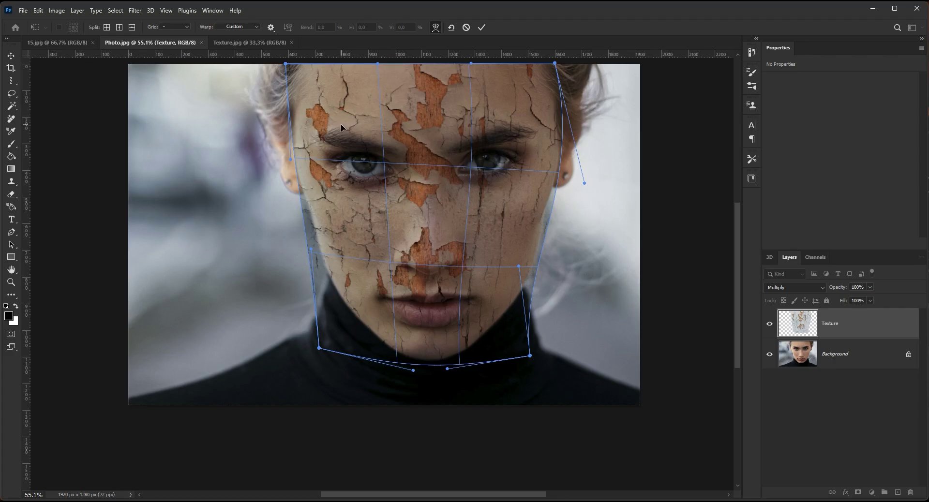
click(480, 28)
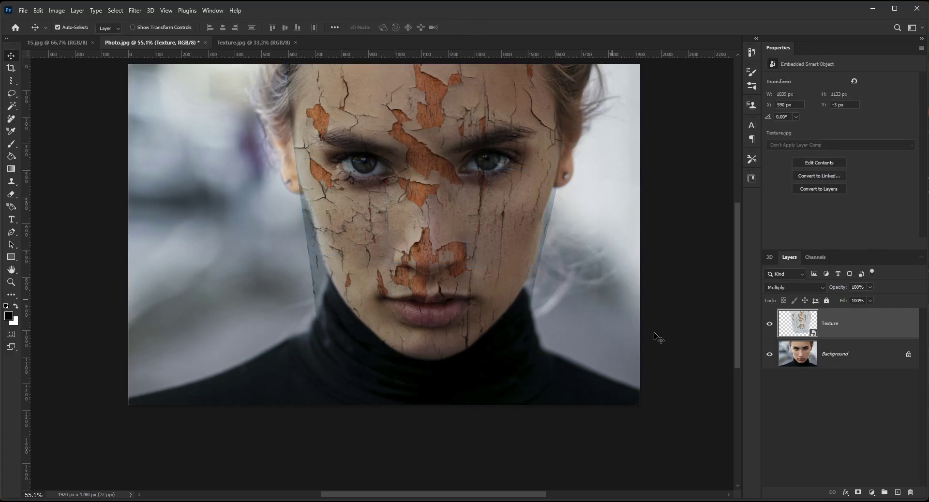
Add a Levels adjustment layer clipped to the Texture layer, with input levels of 48 for shadows and 210 for highlights.
click(871, 492)
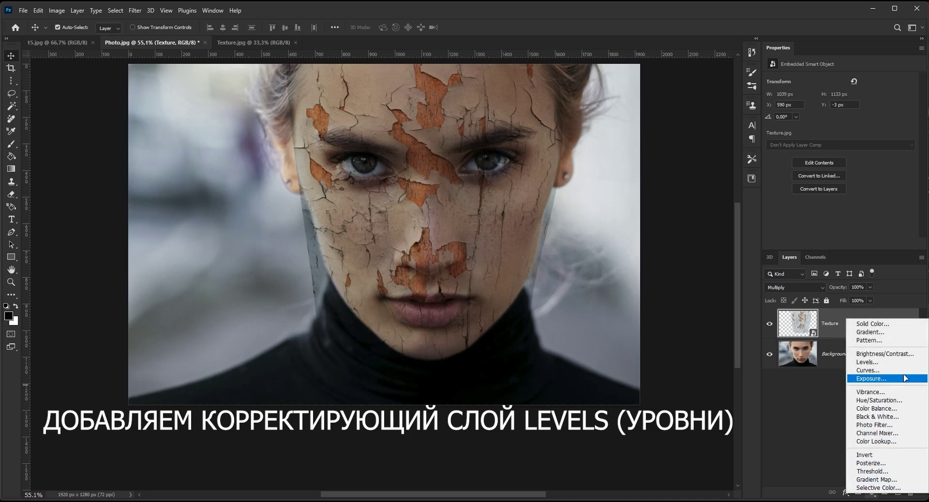
click(907, 367)
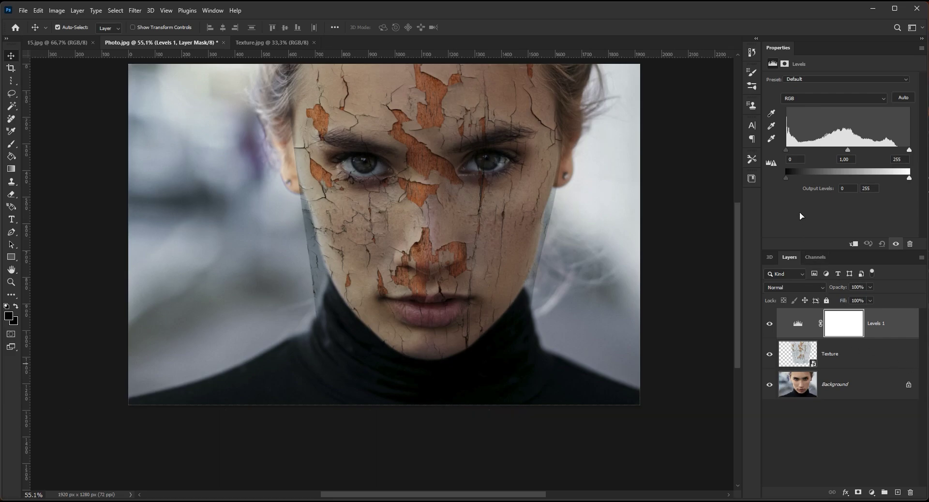
click(853, 245)
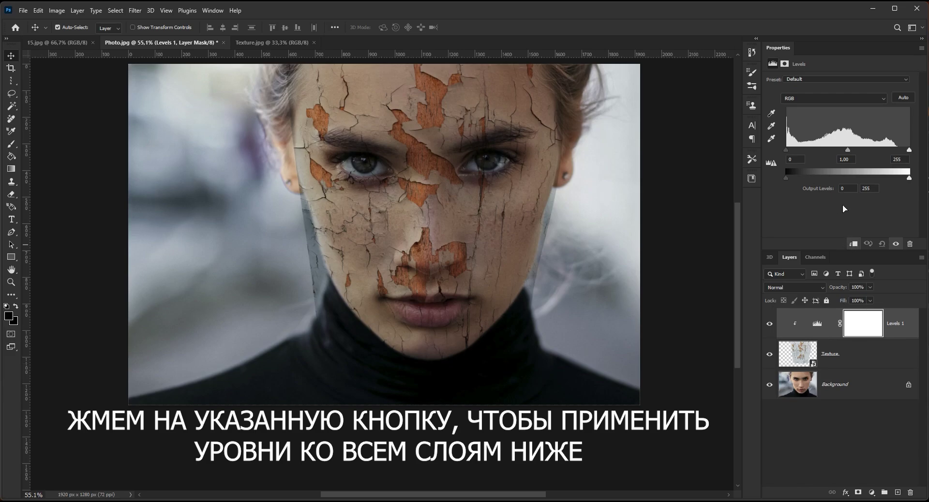
drag(786, 149, 797, 150)
drag(908, 150, 884, 149)
drag(796, 149, 811, 149)
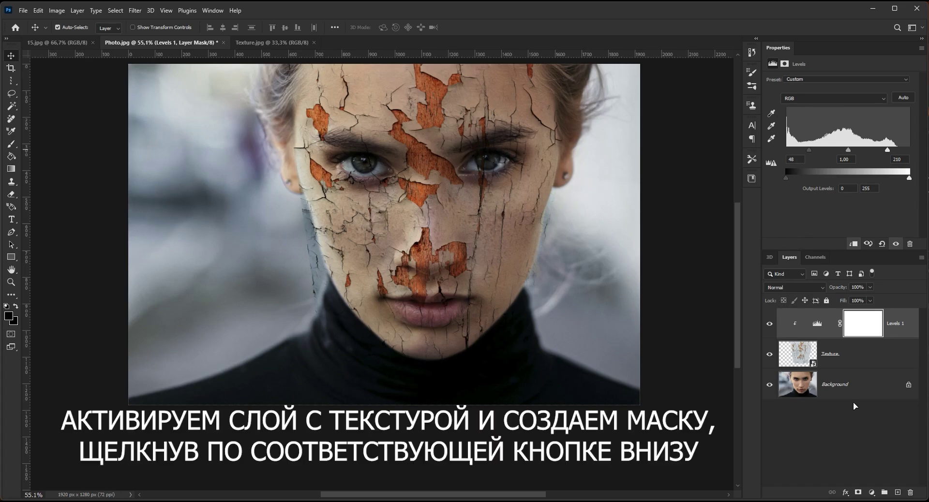
Add a layer mask to the Texture layer and set up a Soft Round brush with 0% hardness and a black foreground color.
click(871, 358)
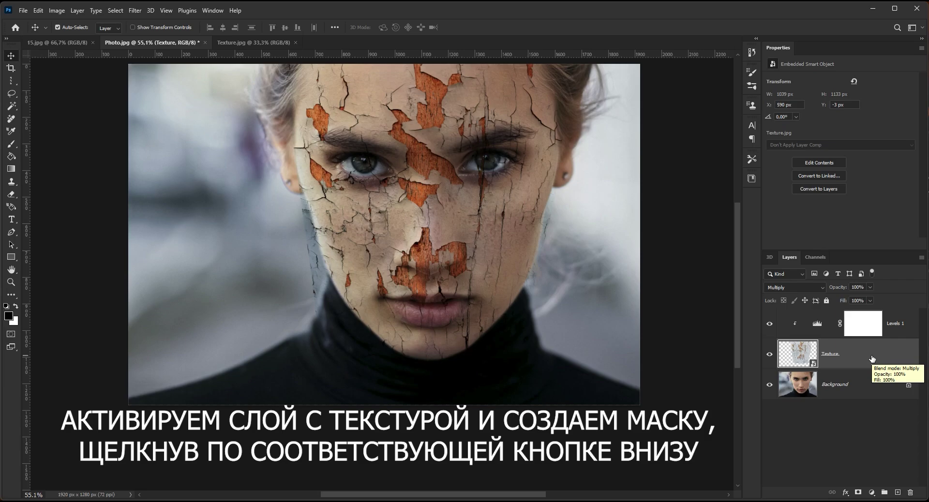
click(858, 492)
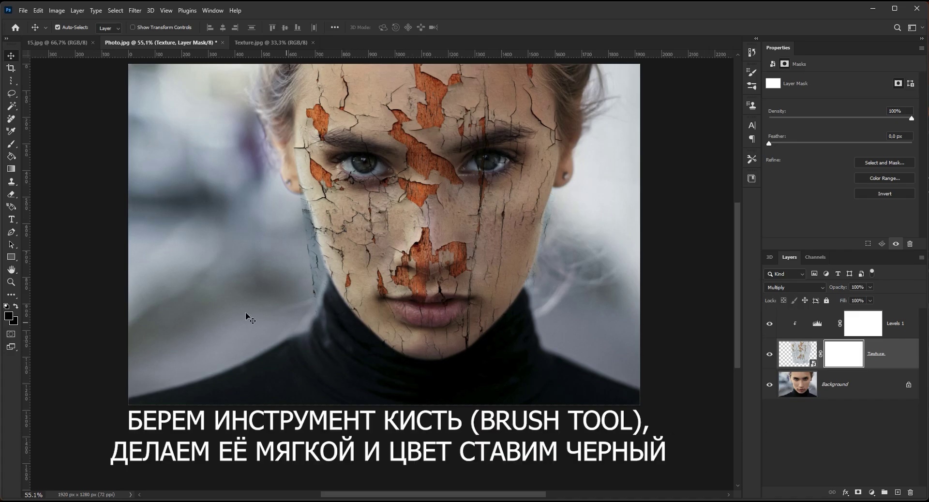
click(12, 146)
right_click(13, 148)
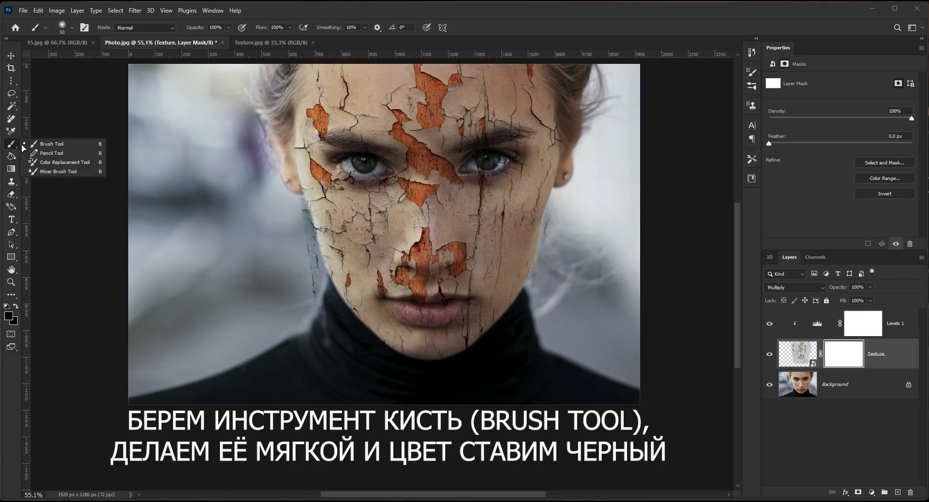
click(90, 145)
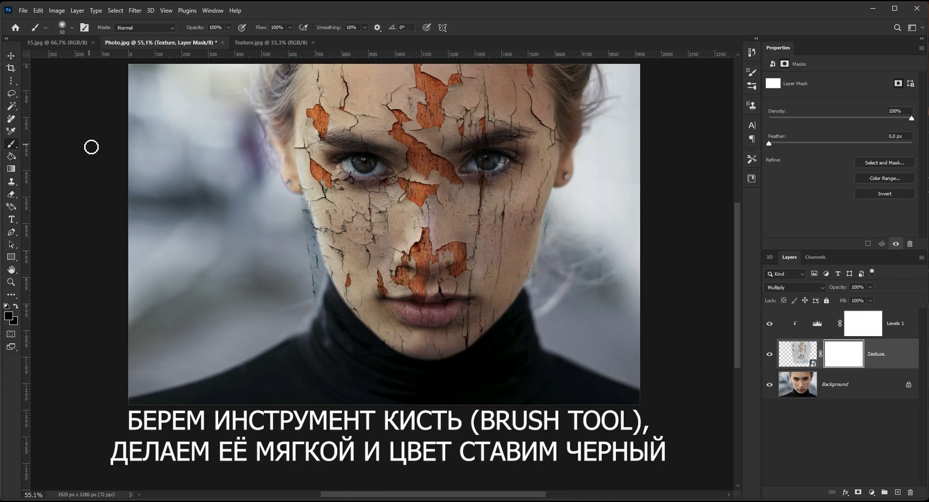
click(71, 30)
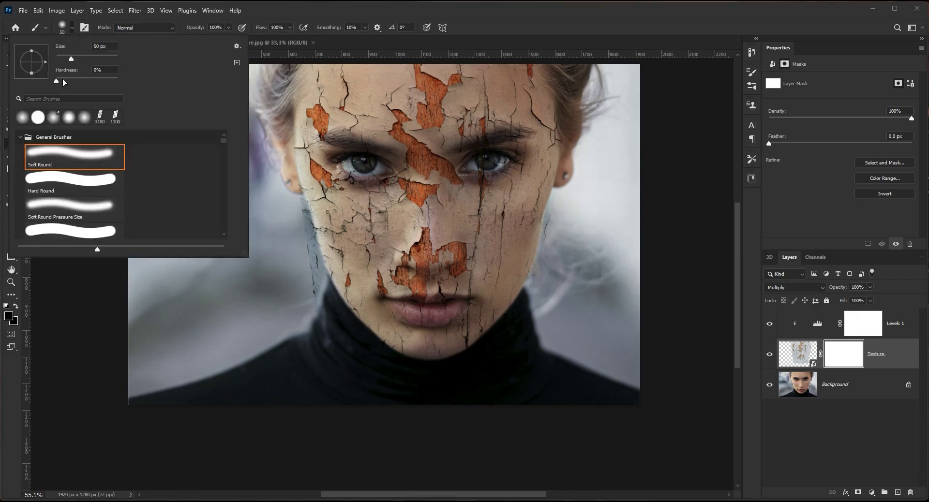
drag(71, 80, 48, 78)
key(Return)
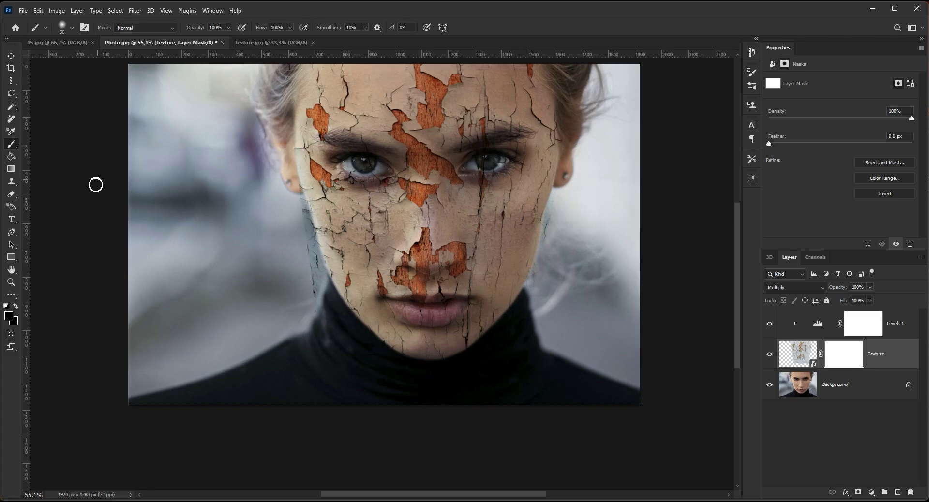
click(8, 317)
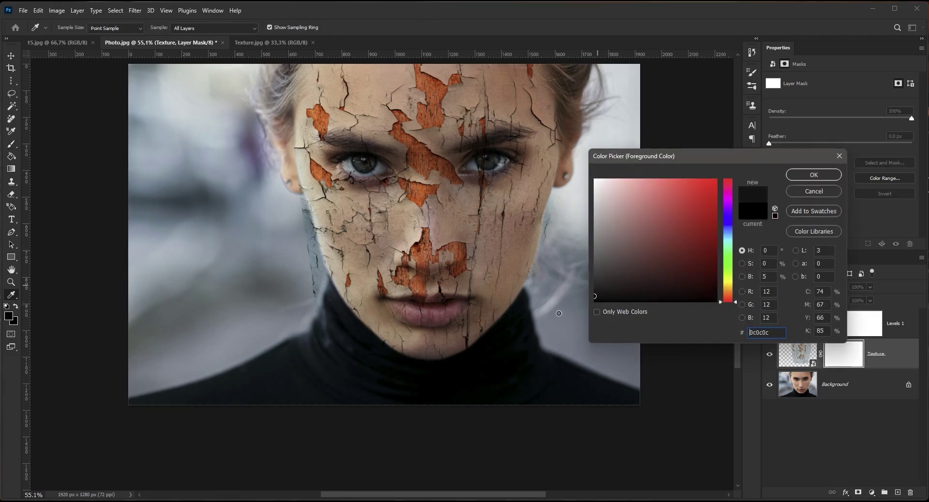
click(790, 175)
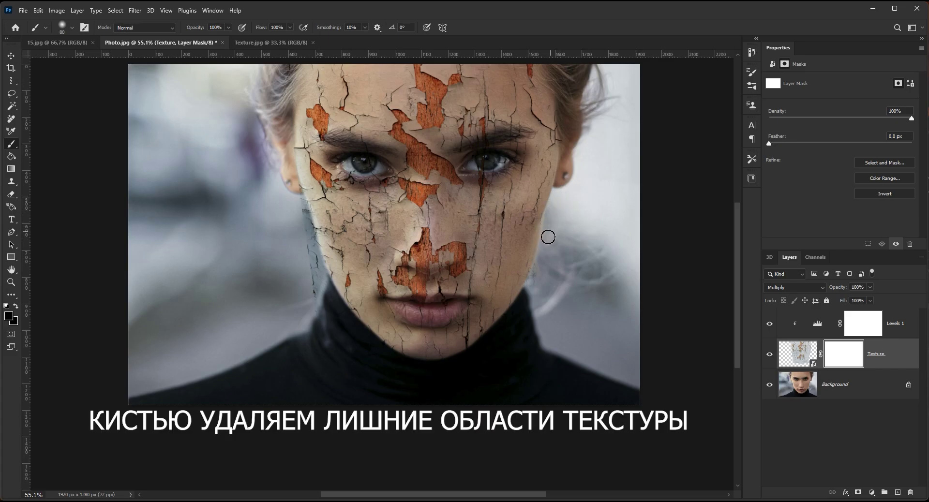
Paint on the Texture mask with an enlarged brush to hide the texture spilling past the jaw and sides of the face.
mouse_move(525, 298)
mouse_down()
mouse_move(545, 254)
mouse_move(469, 371)
mouse_move(501, 338)
mouse_up()
key(bracketright)
key(bracketright)
key(bracketright)
key(bracketright)
key(bracketright)
mouse_move(288, 289)
mouse_down()
mouse_move(303, 298)
mouse_move(295, 248)
mouse_move(308, 286)
mouse_move(286, 211)
mouse_move(290, 238)
mouse_up()
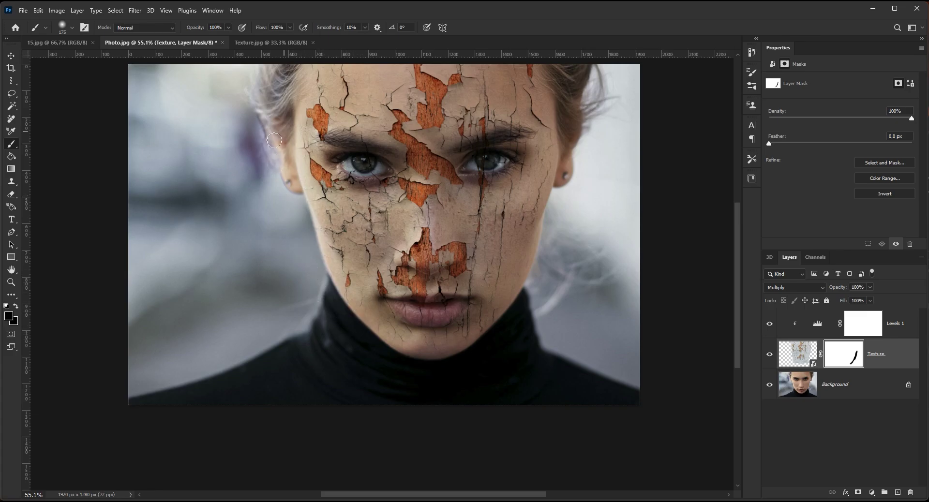
Paint on the Texture mask with a smaller brush to remove the cracks from both eyes.
key(bracketleft)
key(bracketleft)
key(bracketleft)
key(bracketleft)
key(bracketleft)
mouse_move(354, 160)
mouse_down()
mouse_move(342, 163)
mouse_move(361, 157)
mouse_move(363, 167)
mouse_move(349, 166)
mouse_move(385, 170)
mouse_move(350, 165)
mouse_move(386, 161)
mouse_move(372, 150)
mouse_move(379, 151)
mouse_move(329, 138)
mouse_move(377, 145)
mouse_move(381, 167)
mouse_up()
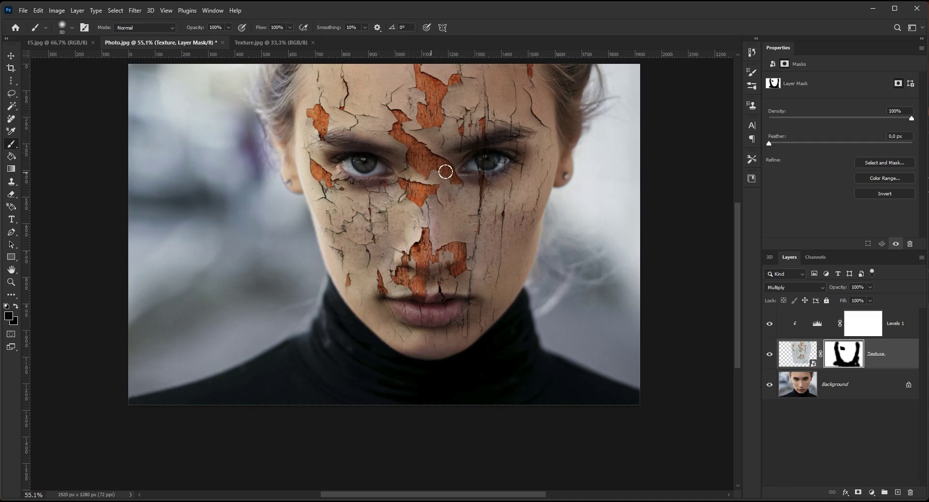
key(bracketleft)
mouse_move(495, 172)
mouse_down()
mouse_move(471, 174)
mouse_move(517, 162)
mouse_up()
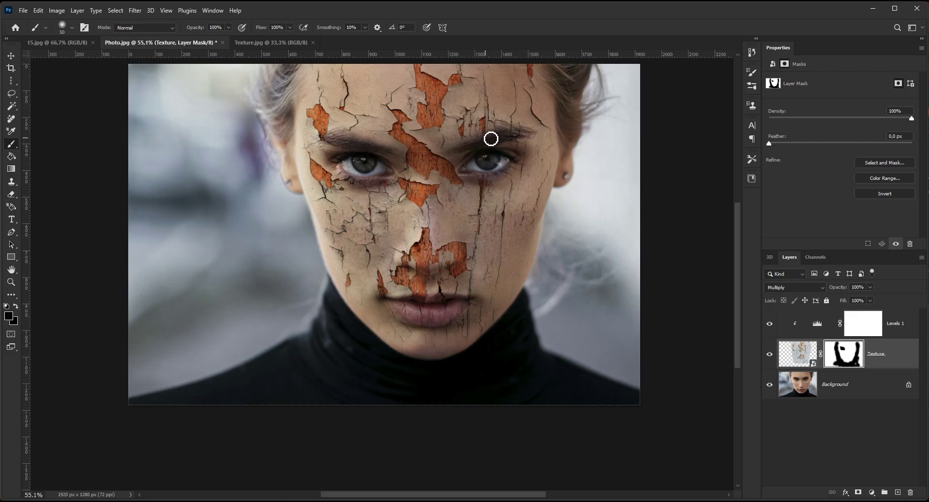
Paint on the Texture mask to clear the cracks from the eyebrow above the eye and from the lips.
mouse_move(518, 136)
mouse_down()
mouse_move(489, 143)
mouse_move(524, 132)
mouse_move(456, 152)
mouse_move(502, 144)
mouse_up()
mouse_move(450, 320)
mouse_down()
mouse_move(411, 323)
mouse_move(394, 304)
mouse_move(423, 305)
mouse_up()
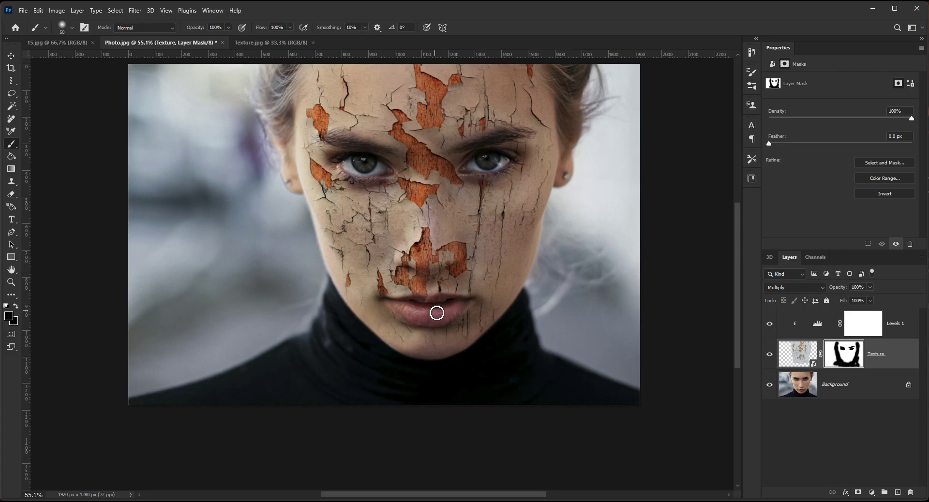
key(bracketright)
key(bracketright)
Stamp all visible layers into a new layer above Levels 1 and convert it to a smart object.
click(896, 317)
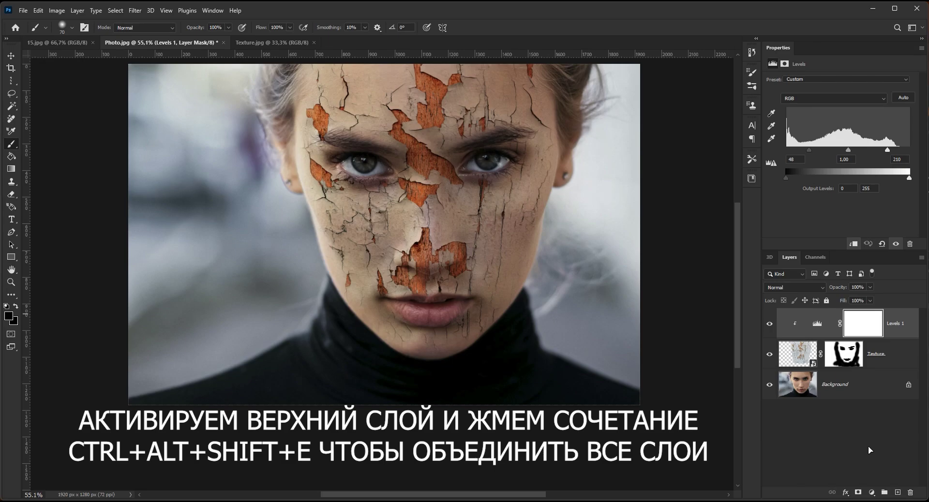
key(ctrl+alt+shift+e)
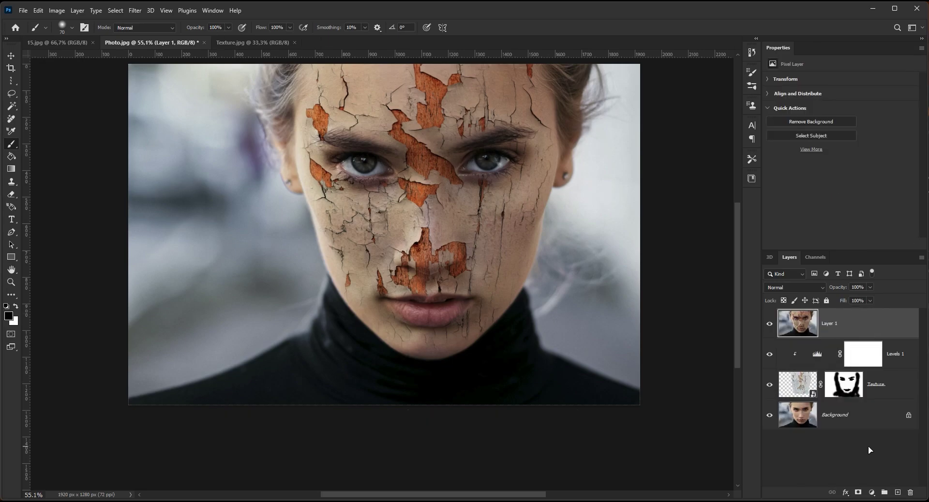
right_click(871, 331)
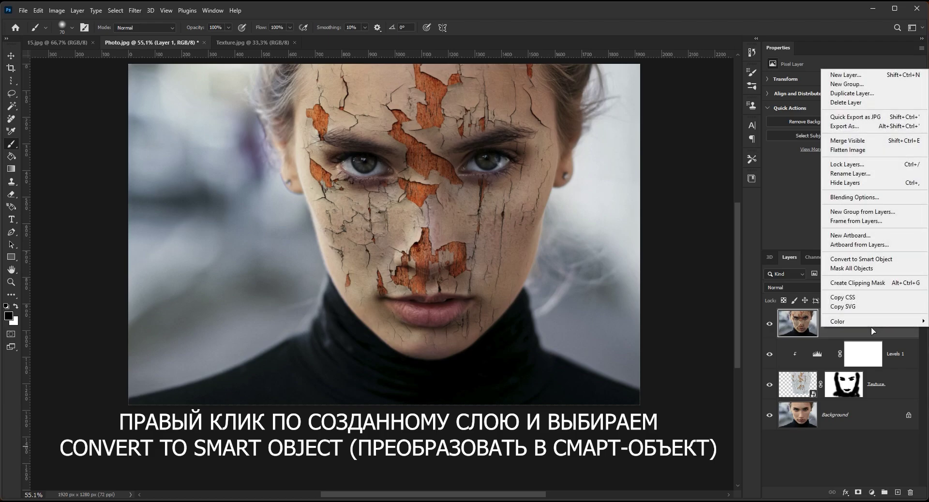
click(909, 260)
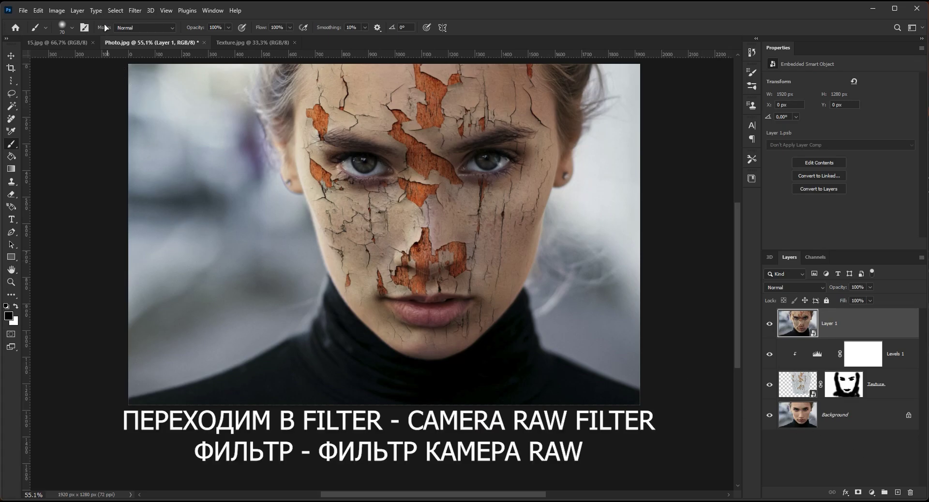
Start the Camera Raw Filter on the merged layer and set Exposure -0.35, Contrast +37, Highlights +32, Shadows +14, Whites -55 and Blacks +36.
click(136, 10)
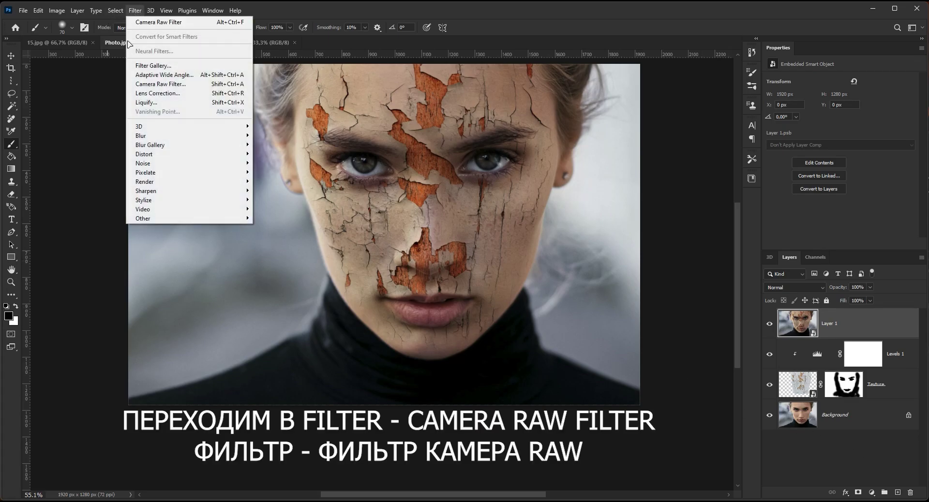
click(165, 83)
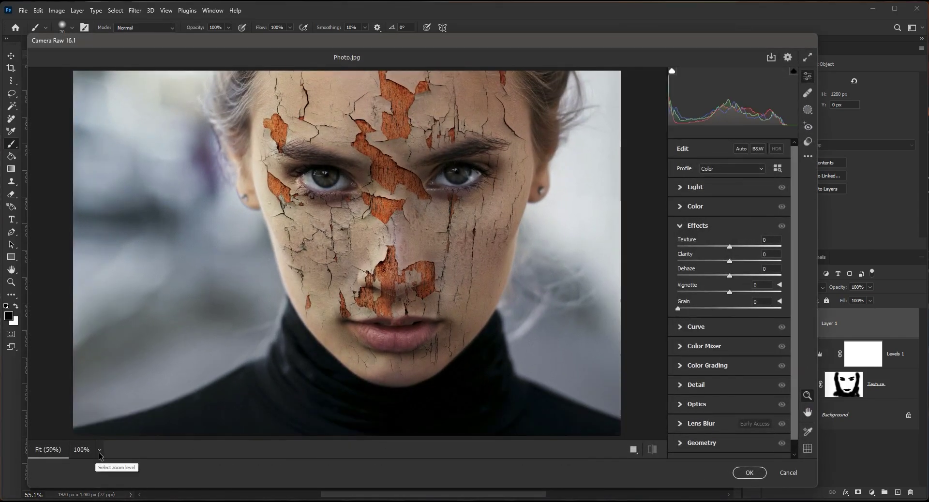
click(100, 450)
click(148, 325)
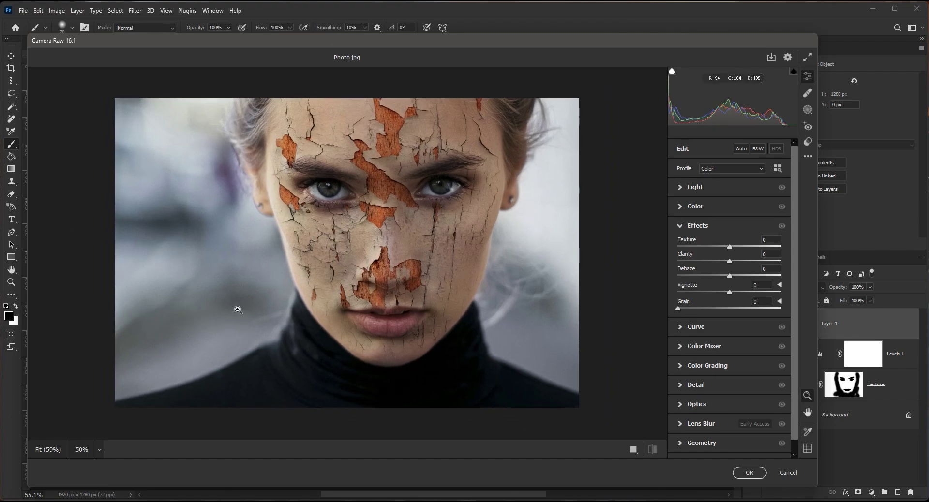
drag(276, 303, 280, 274)
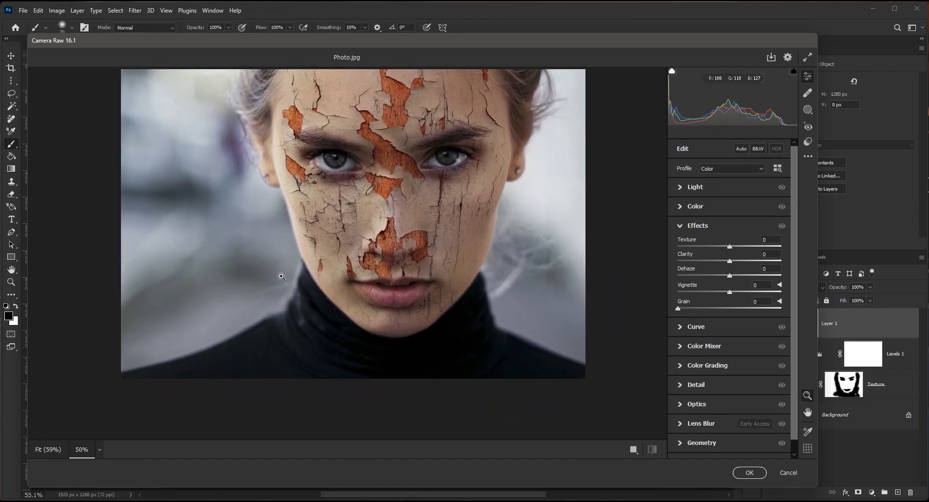
click(679, 228)
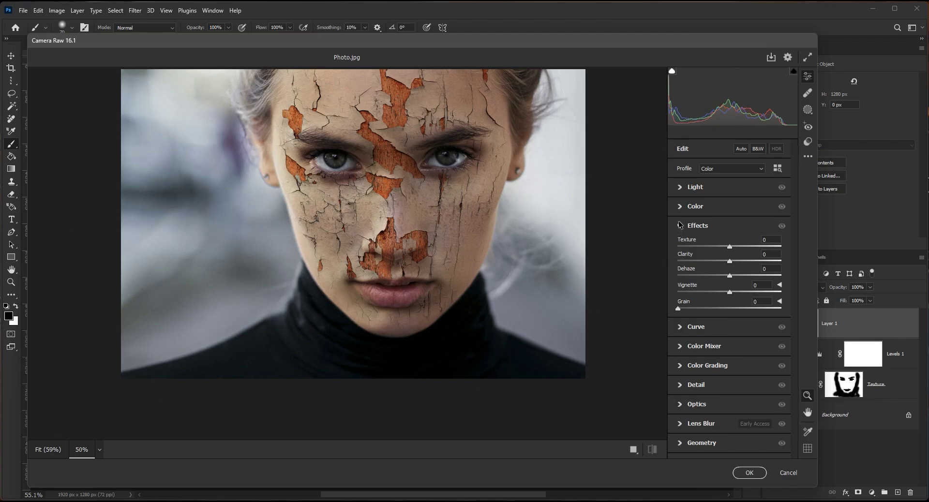
click(680, 188)
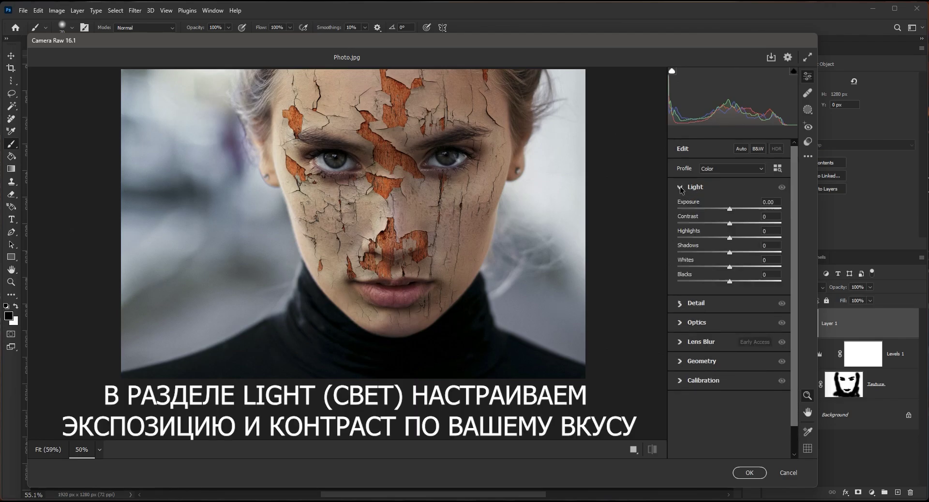
drag(730, 209, 743, 284)
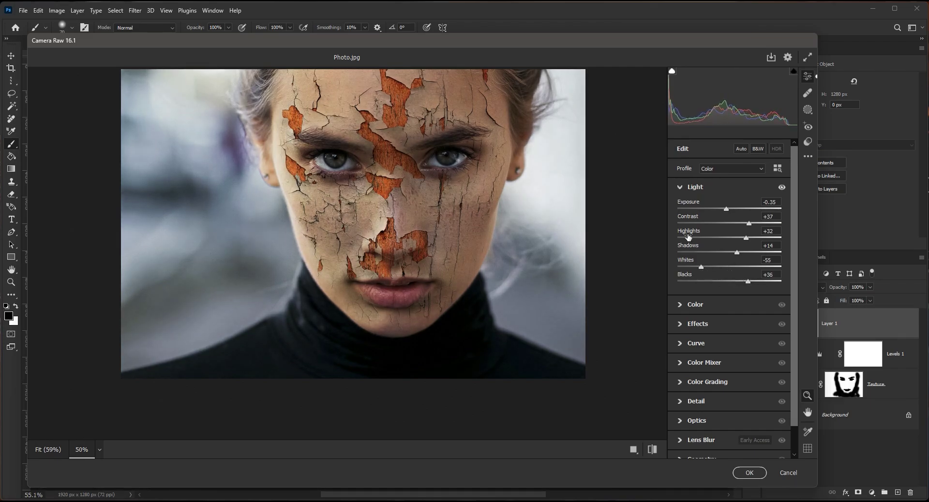
Adjust the Camera Raw color settings to Temperature -9, Tint +13, Vibrance +28 and Saturation -11.
click(680, 188)
click(680, 208)
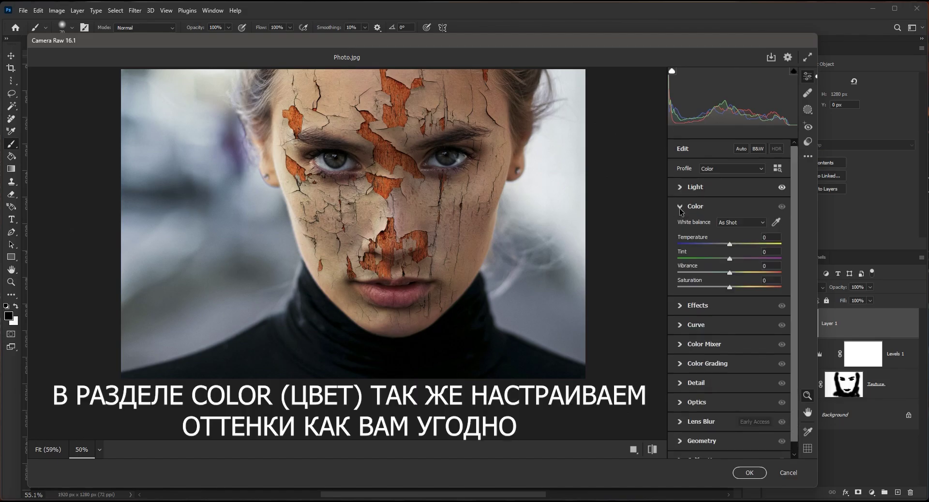
drag(732, 248, 724, 287)
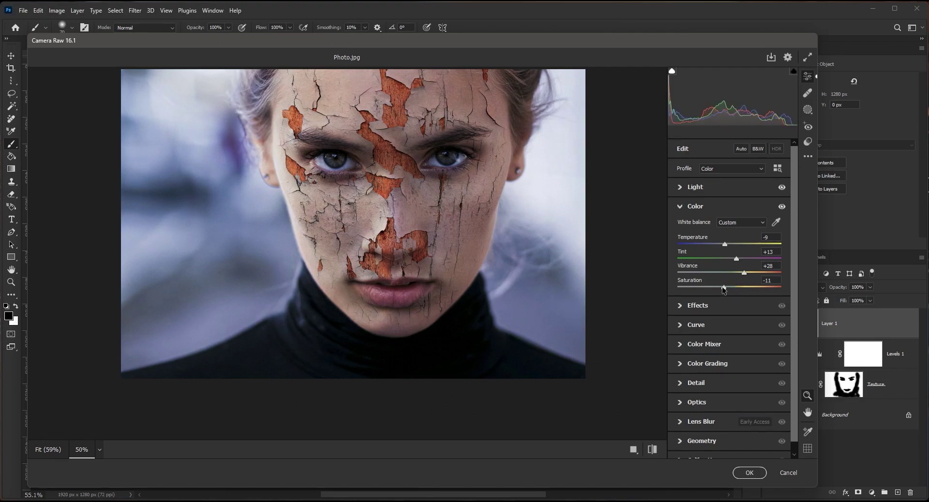
Set the Camera Raw effects to Texture +44, Dehaze +45, Vignette -50 and Grain 30, and apply the filter.
click(681, 207)
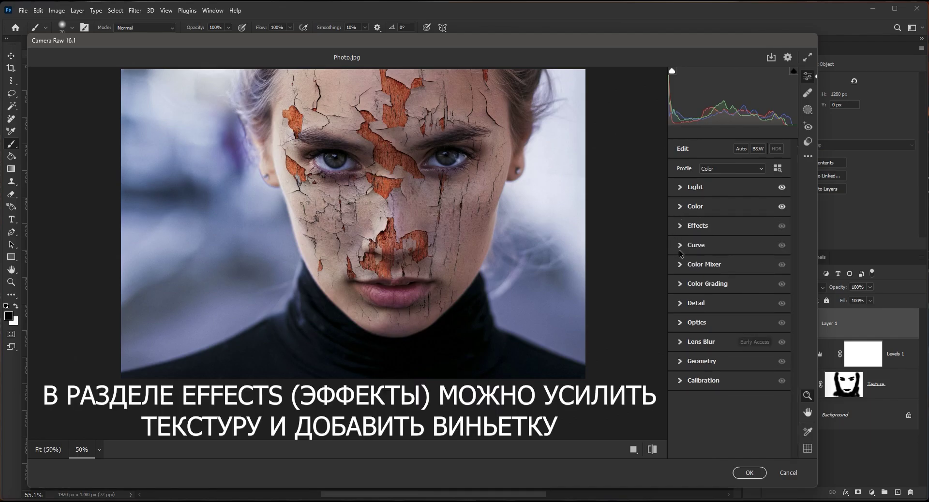
click(680, 227)
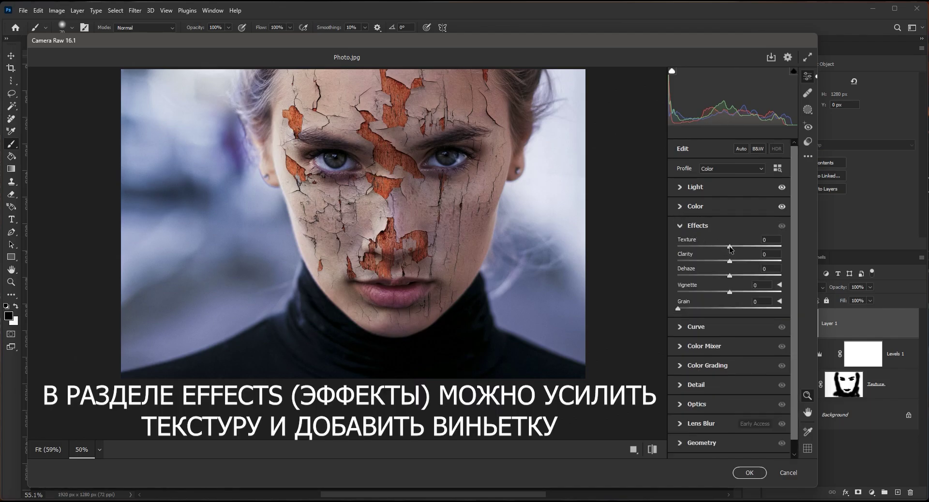
drag(729, 247, 741, 246)
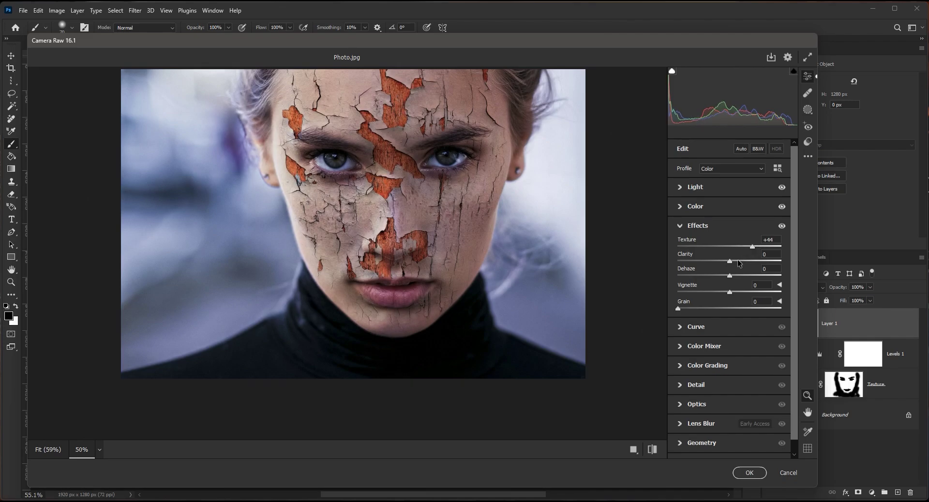
drag(730, 275, 717, 310)
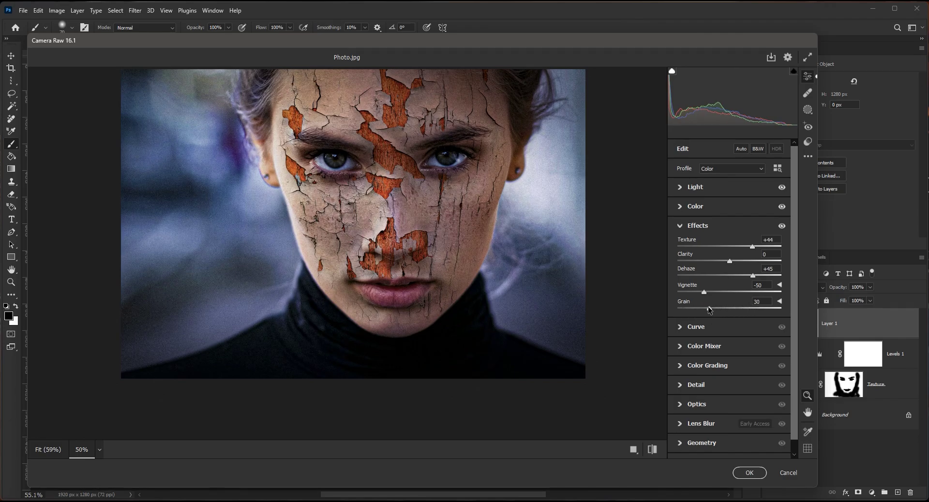
click(748, 473)
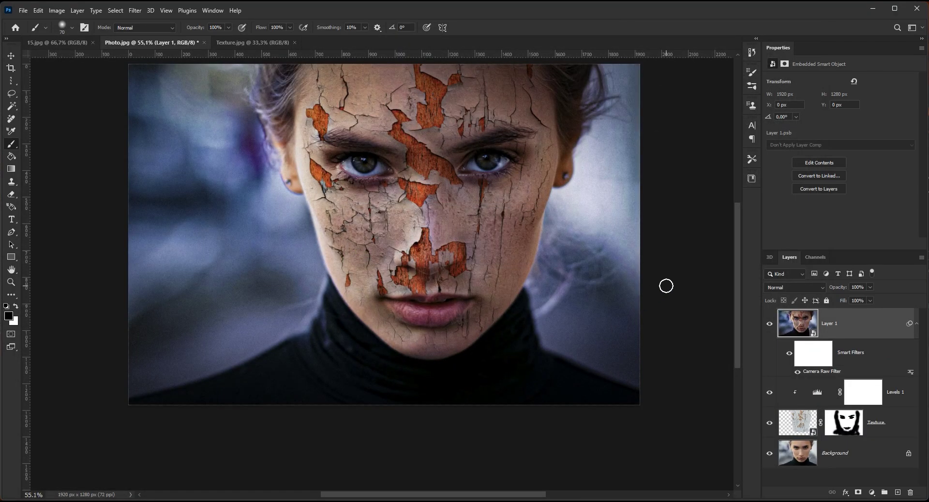
Compare the finished cracked-skin portrait with the original by toggling the visibility of all layers above the Background.
click(11, 56)
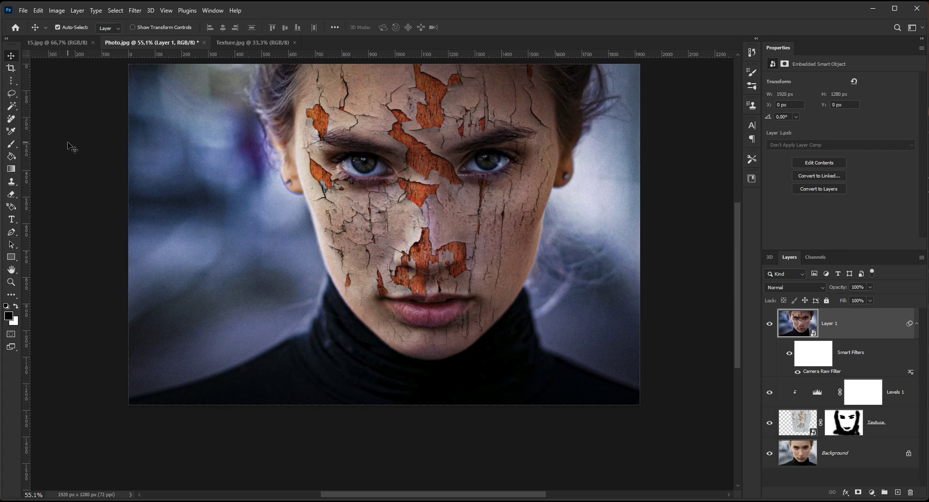
alt+click(770, 453)
alt+click(769, 454)
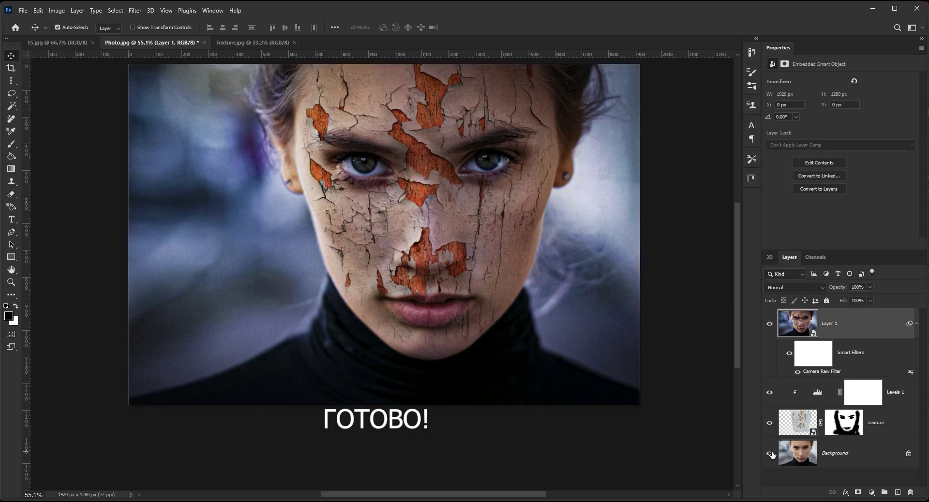
alt+click(769, 453)
alt+click(770, 453)
alt+click(769, 453)
alt+click(770, 453)
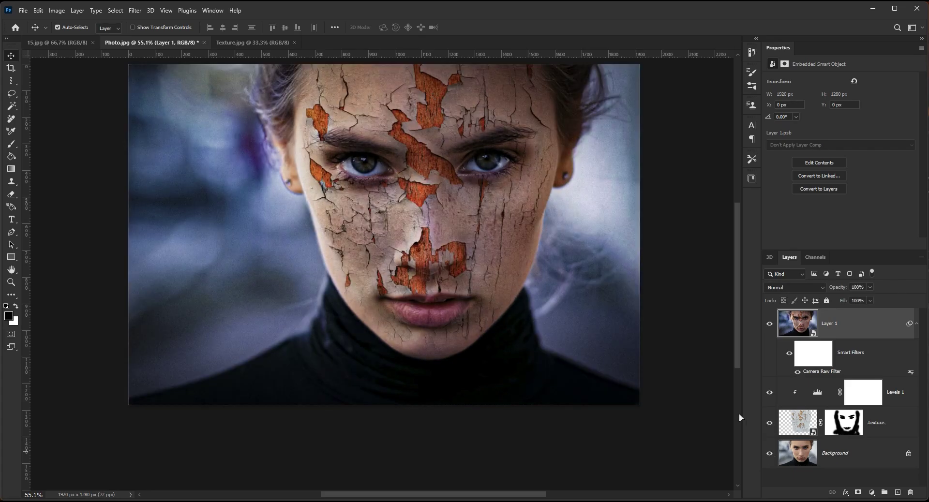